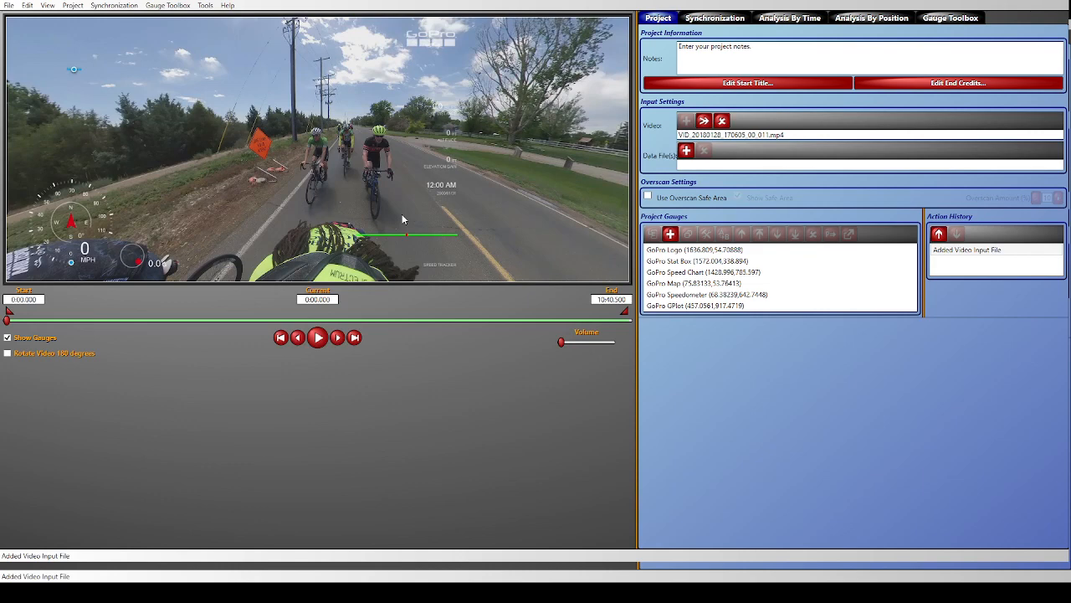
# Preview the first seconds of the ride video and move the GoPro GPlot gauge slightly right, away from the speedometer
pyautogui.click(318, 338)
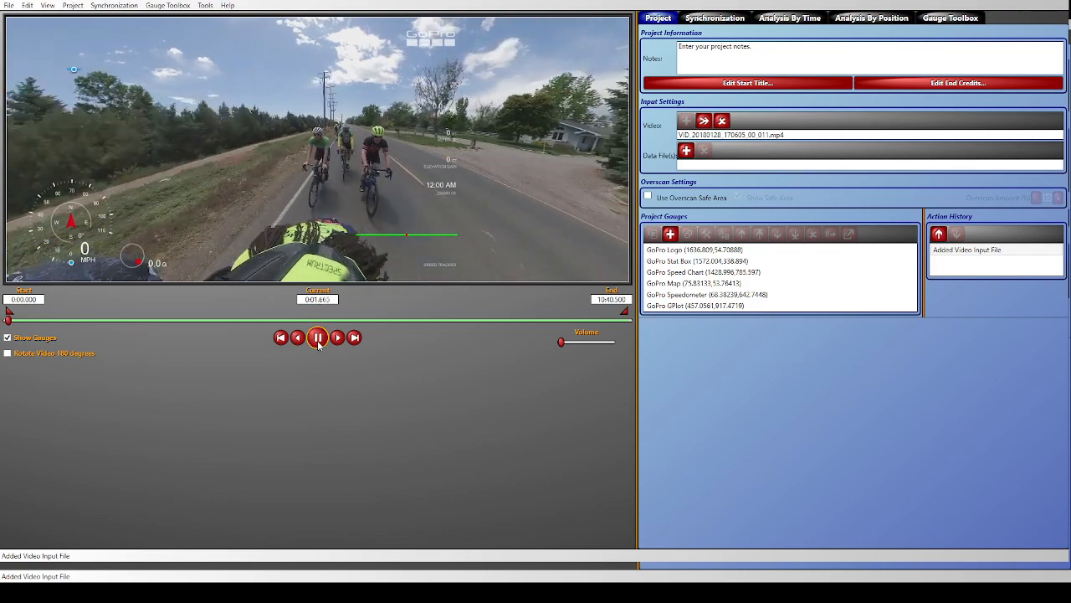
pyautogui.click(317, 339)
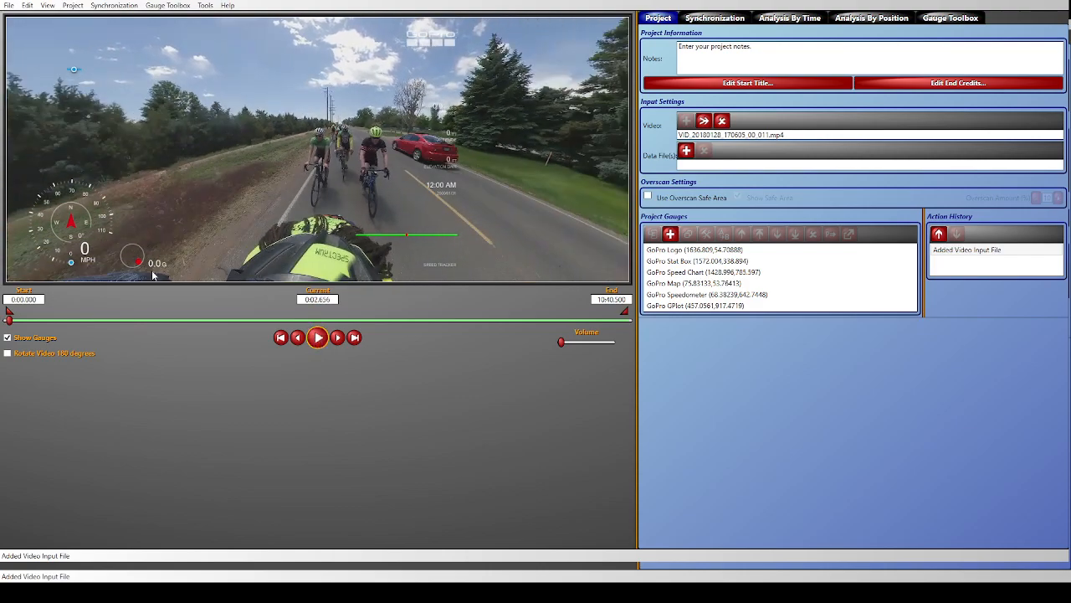
pyautogui.moveTo(153, 274)
pyautogui.mouseDown()
pyautogui.moveTo(171, 266)
pyautogui.moveTo(161, 259)
pyautogui.mouseUp()
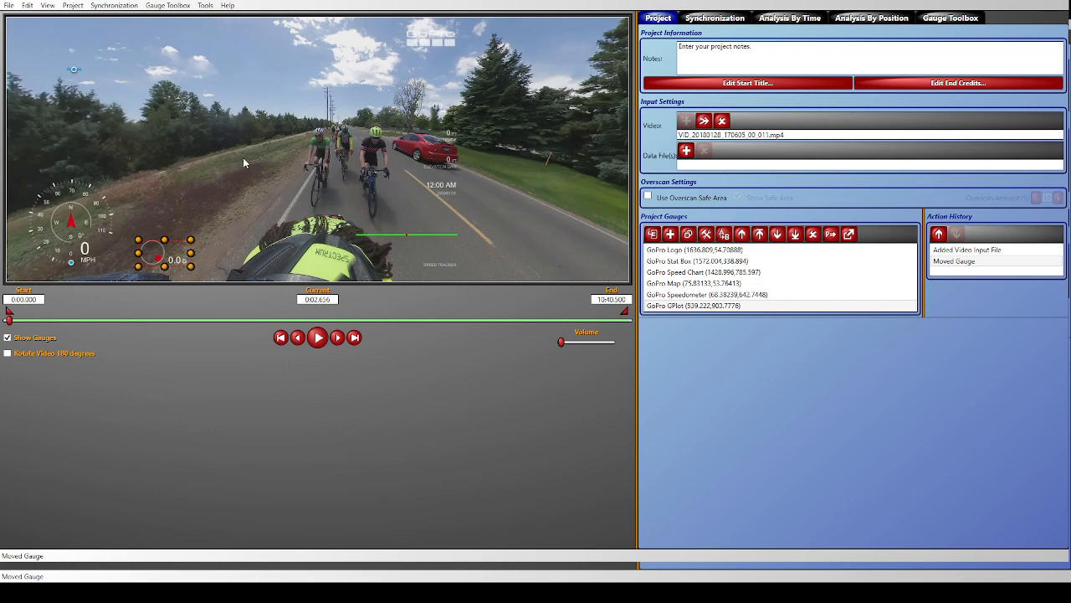
# Add the TFr_Ride (2).csv ride log to the project as a TCX data file
pyautogui.click(687, 152)
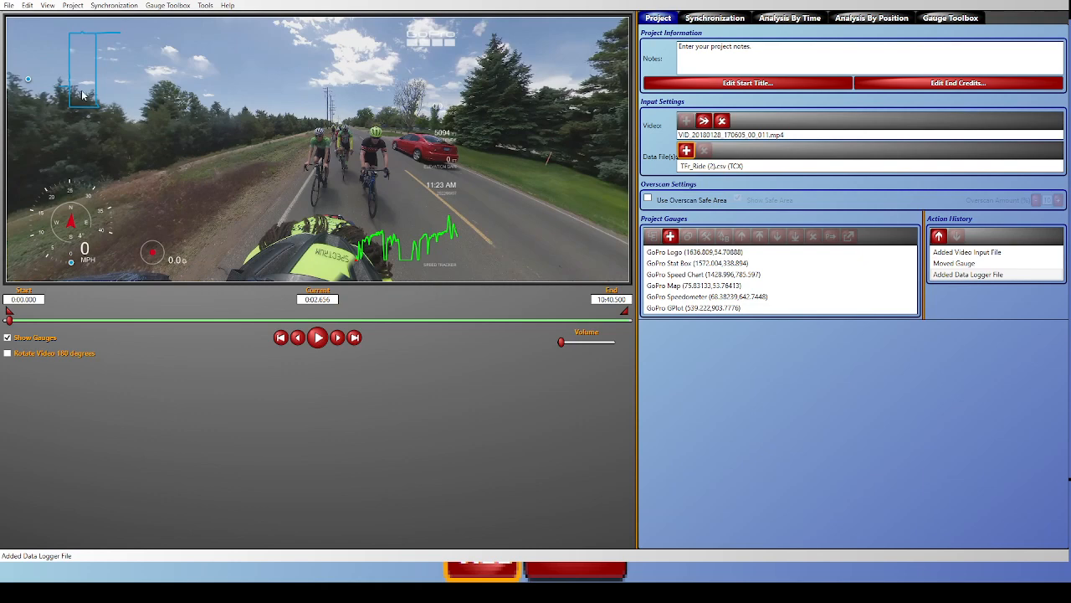
# Move the map gauge into the video's upper-left corner and shift the speed chart and stat box toward its right edge
pyautogui.moveTo(86, 91)
pyautogui.mouseDown()
pyautogui.moveTo(73, 95)
pyautogui.moveTo(71, 81)
pyautogui.mouseUp()
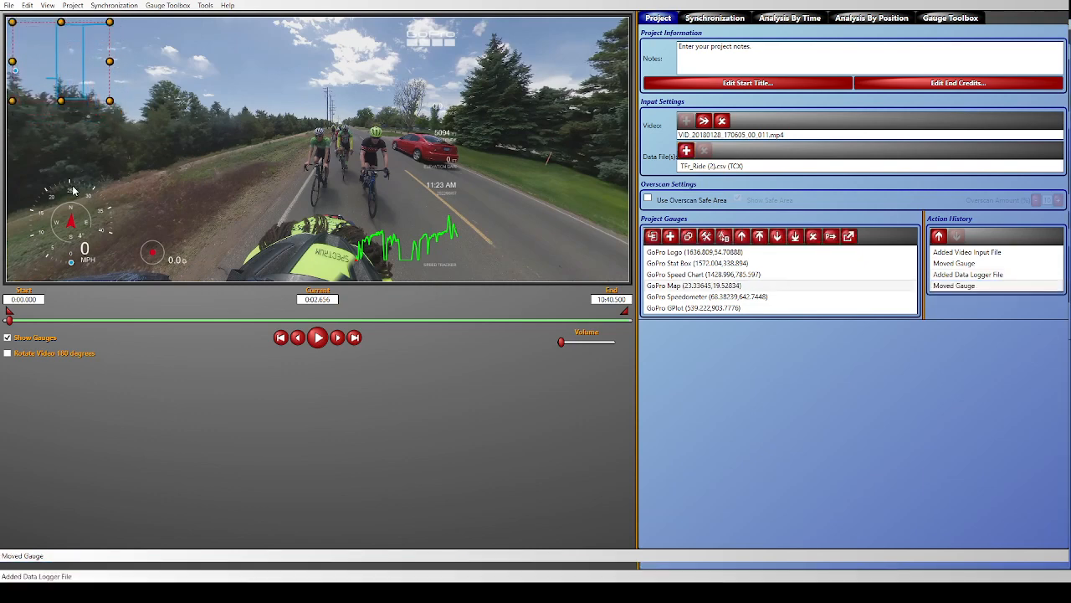
pyautogui.click(391, 242)
pyautogui.moveTo(390, 243); pyautogui.dragTo(503, 241)
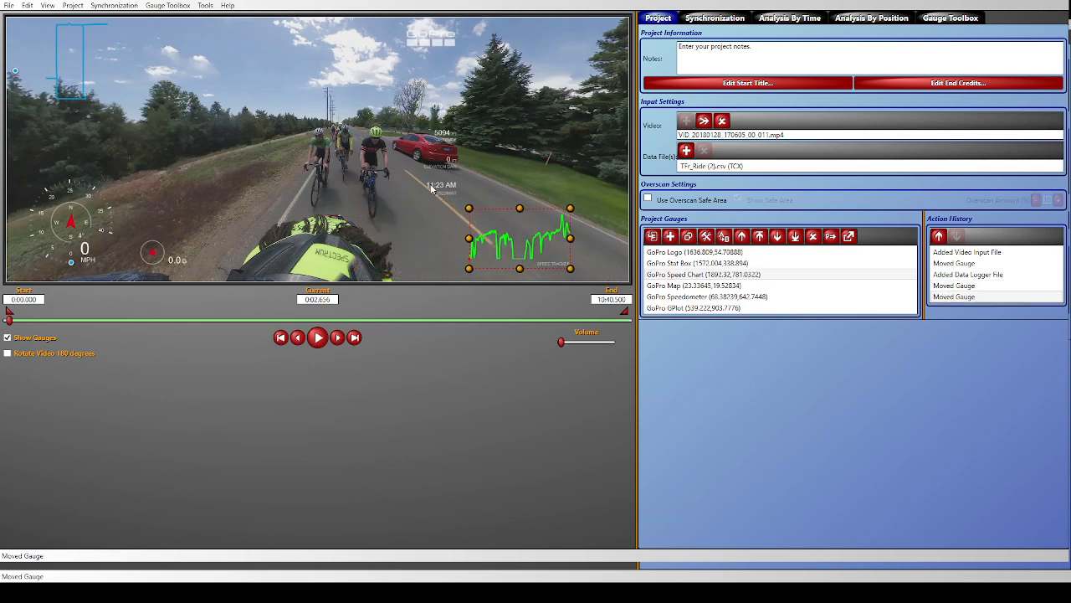
pyautogui.moveTo(433, 176); pyautogui.dragTo(549, 171)
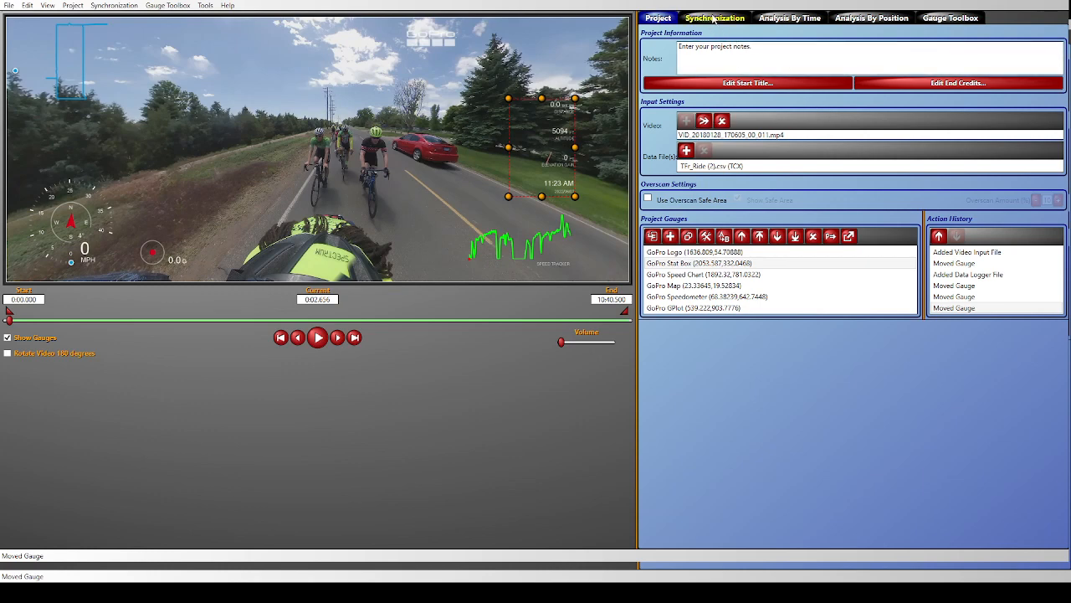
# For synchronization, move the ride data position to about 34:56, just before the upper-left corner of the route
pyautogui.click(716, 20)
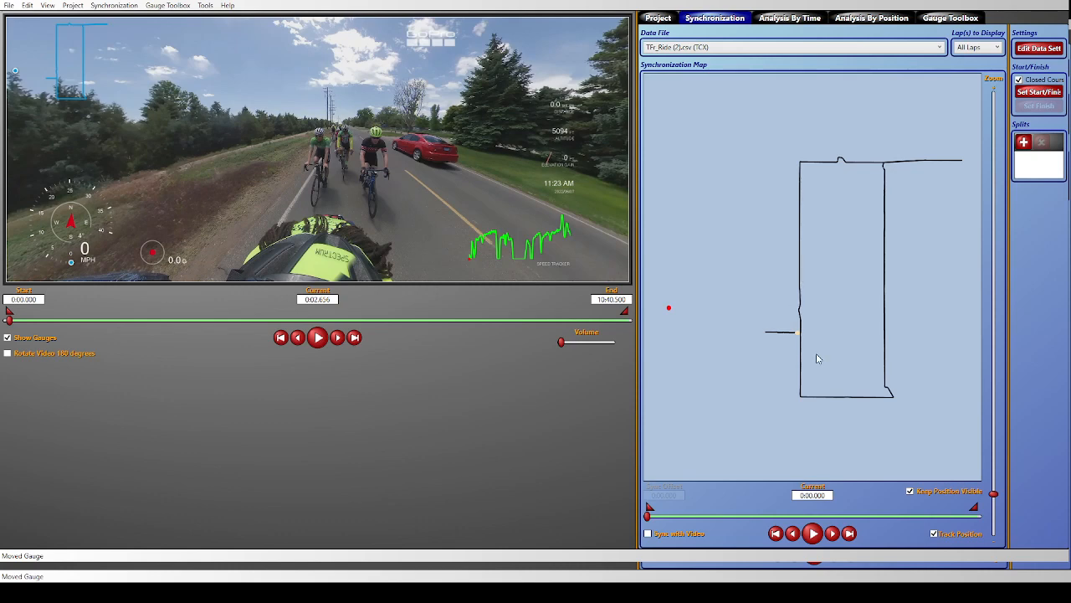
pyautogui.moveTo(650, 518); pyautogui.dragTo(765, 492)
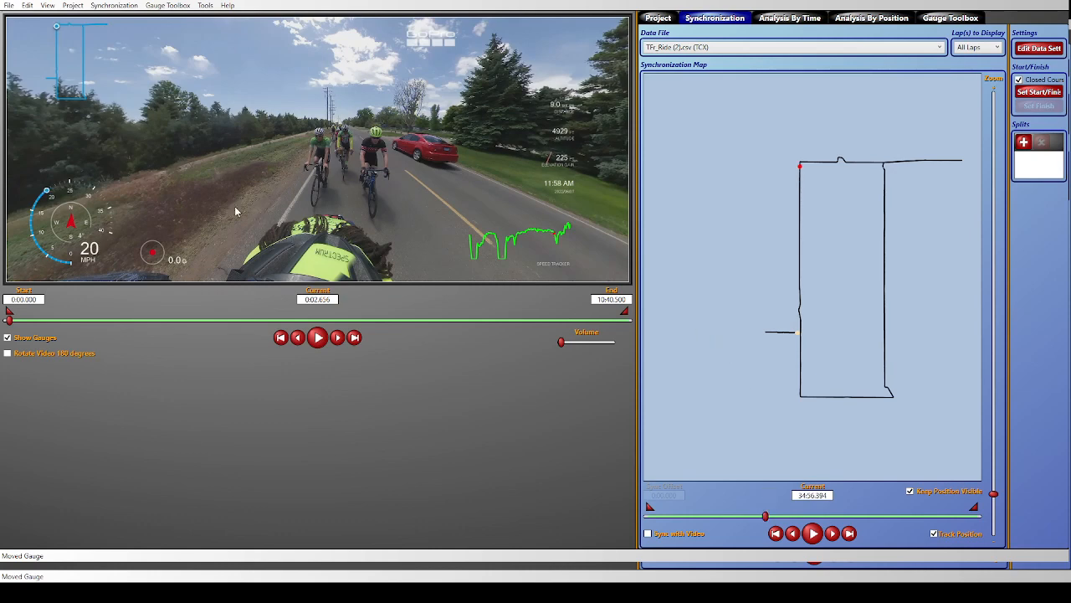
# Find the right turn at the traffic-light intersection in the video and pause there at about 0:32.8
pyautogui.click(318, 338)
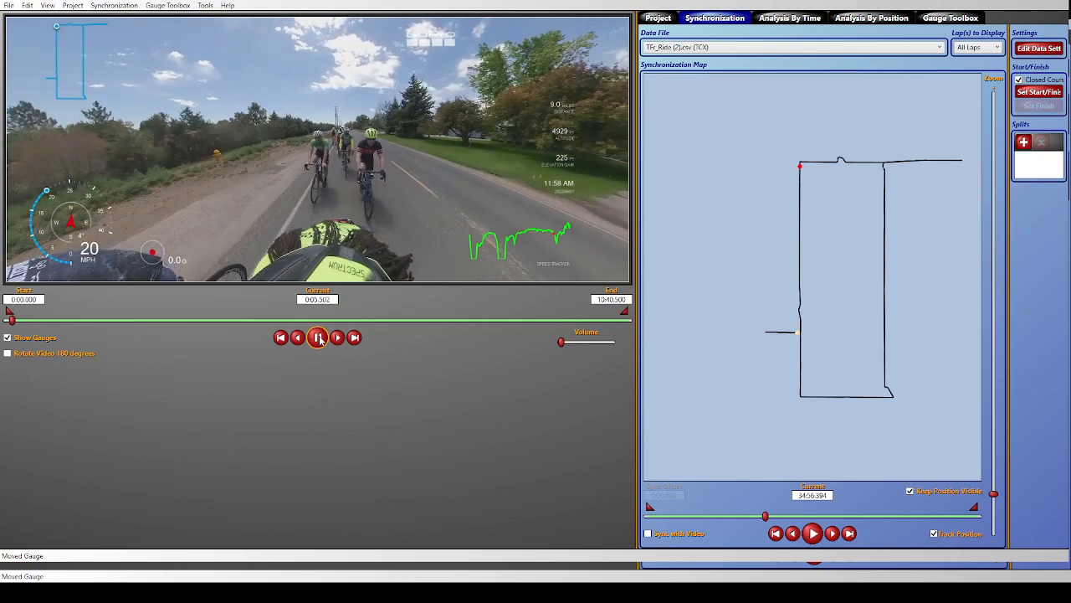
pyautogui.click(318, 339)
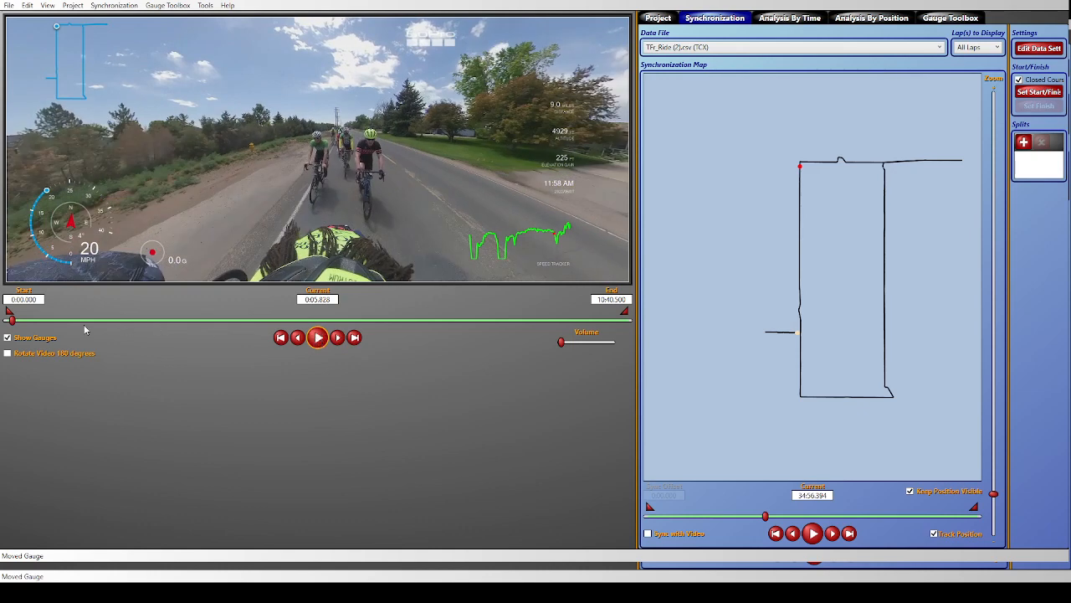
pyautogui.click(32, 322)
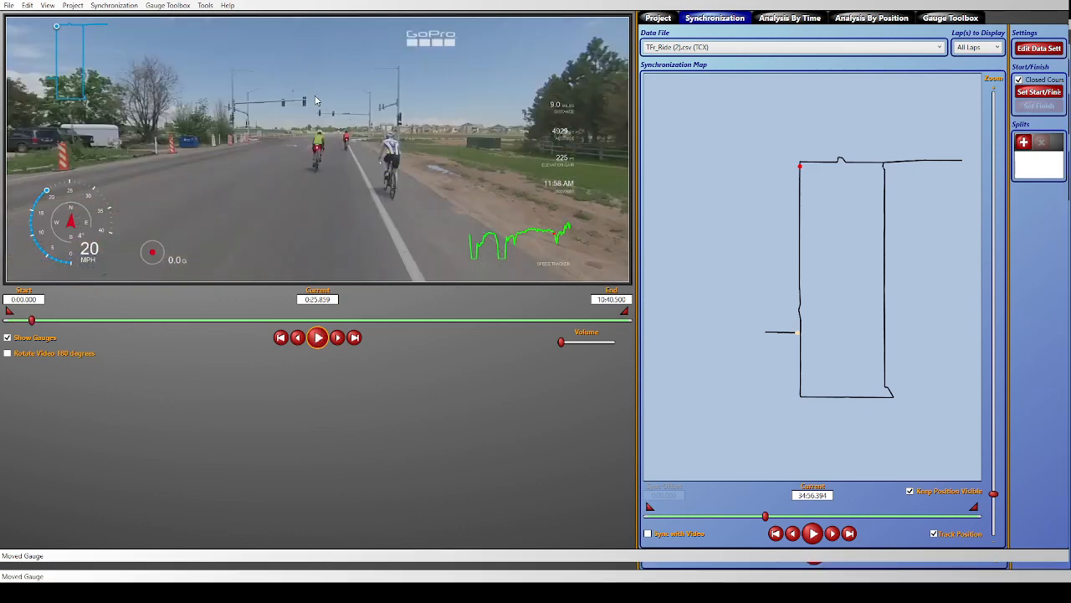
pyautogui.click(319, 338)
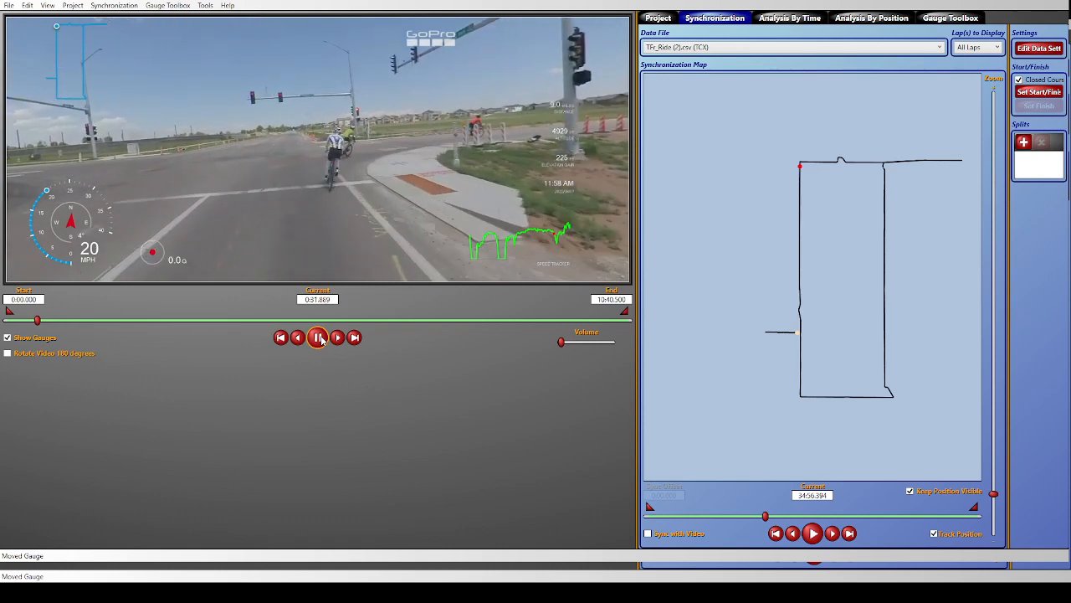
pyautogui.click(319, 338)
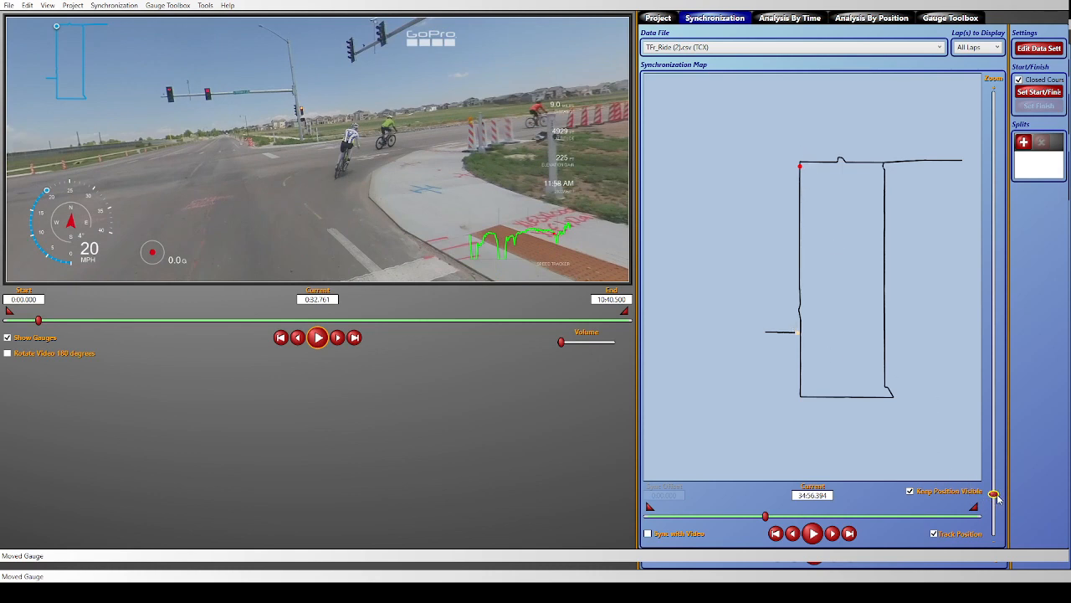
# Play the ride data until the marker reaches the route corner and pause it at about 35:12.4
pyautogui.moveTo(996, 496); pyautogui.dragTo(1004, 76)
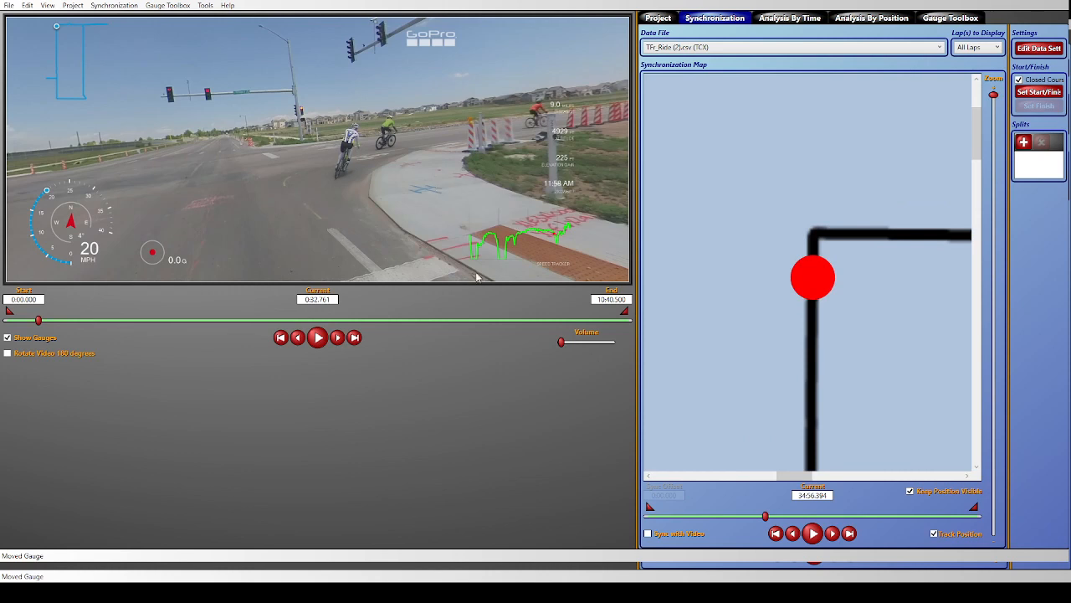
pyautogui.click(811, 534)
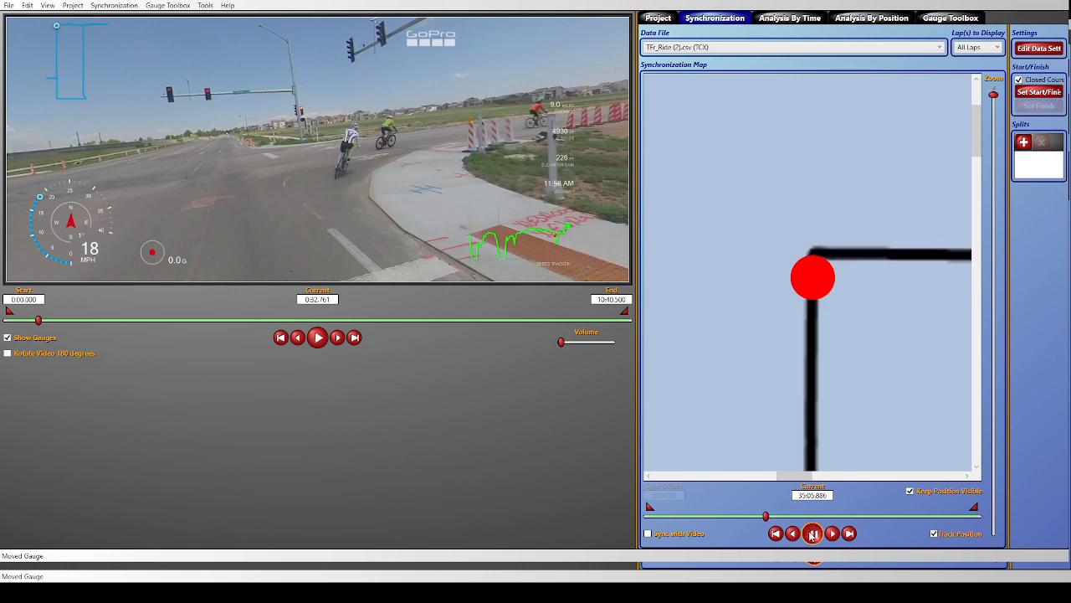
pyautogui.click(812, 533)
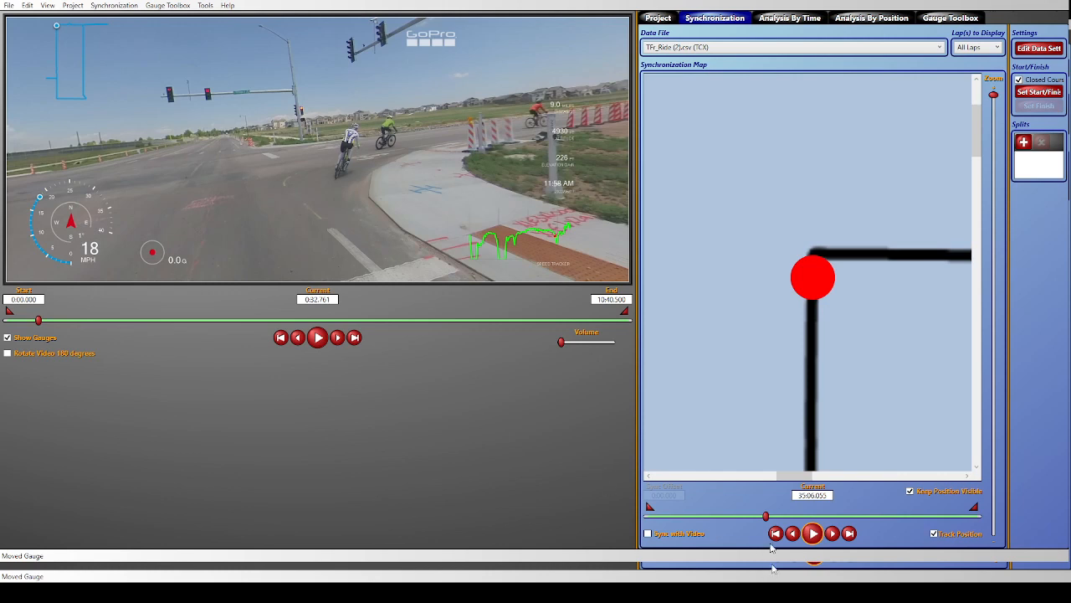
pyautogui.click(812, 533)
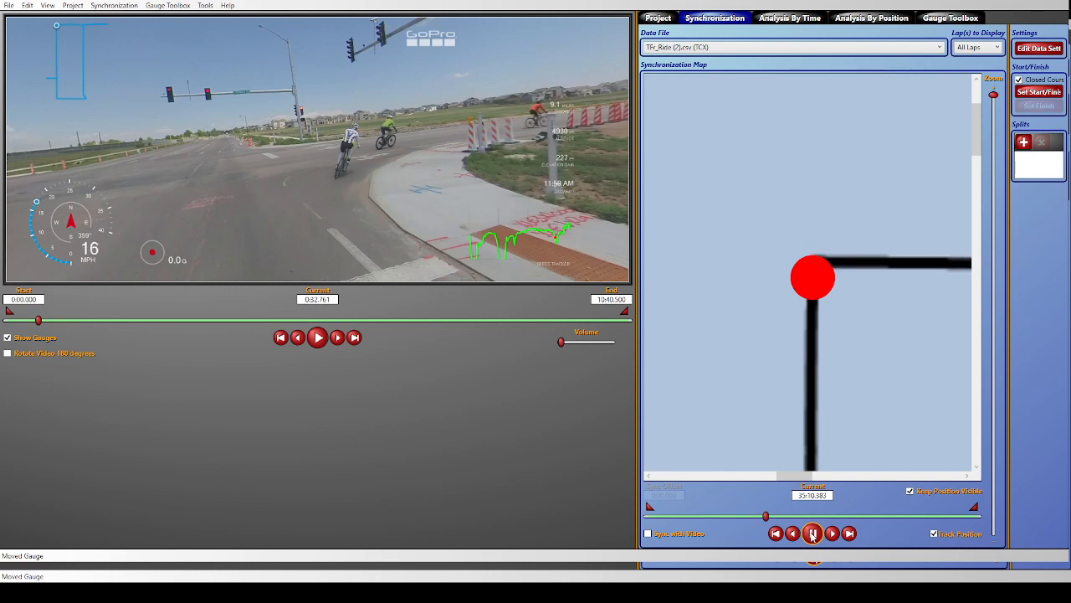
pyautogui.click(811, 534)
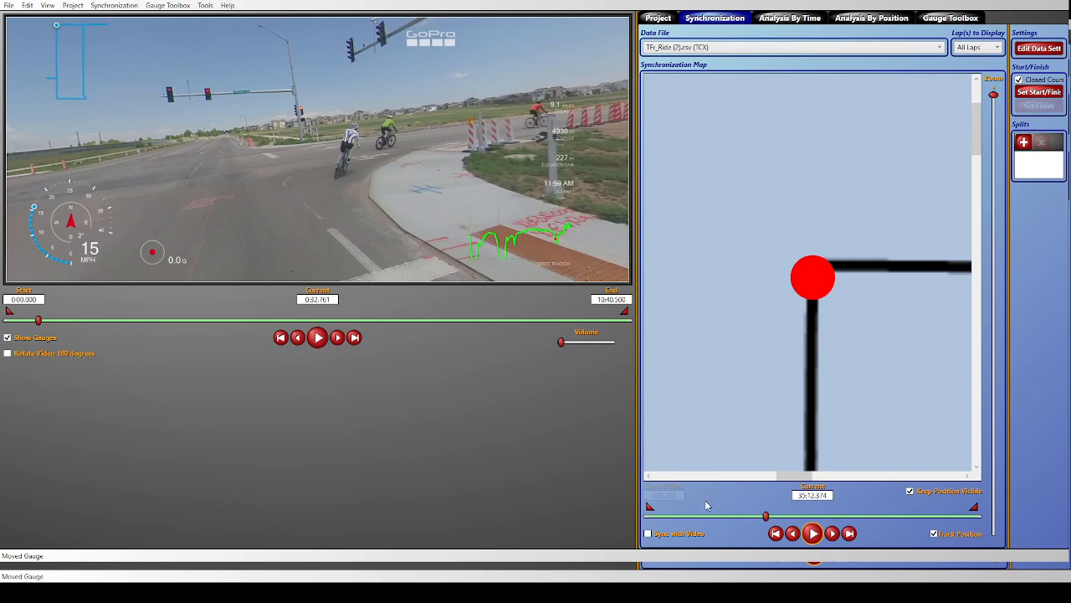
# Sync the ride data with the video at the turn and play the video through the turn to check the match
pyautogui.click(649, 534)
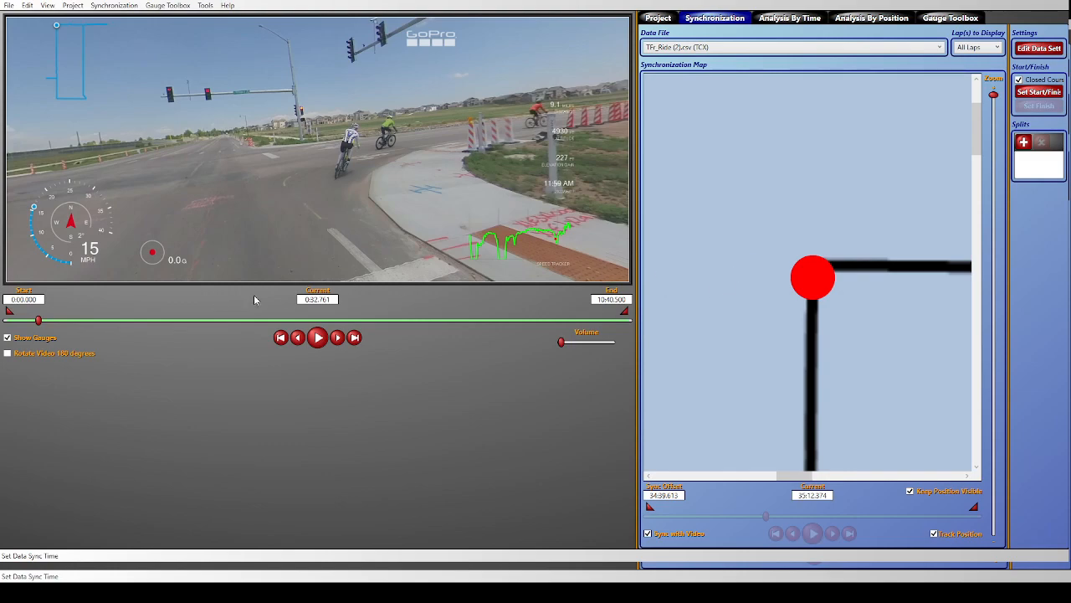
pyautogui.click(319, 338)
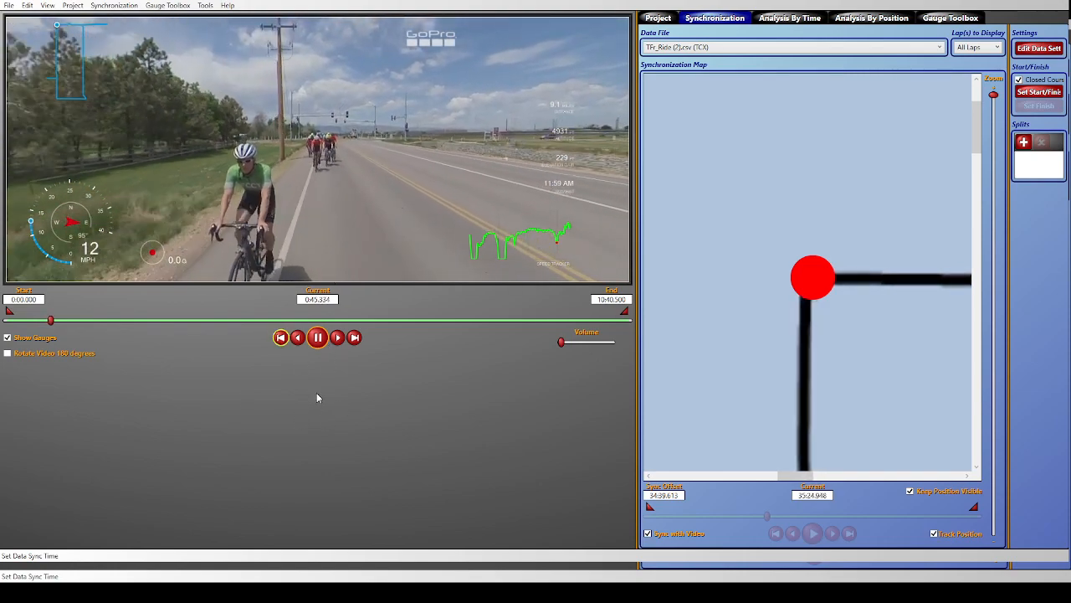
pyautogui.click(317, 338)
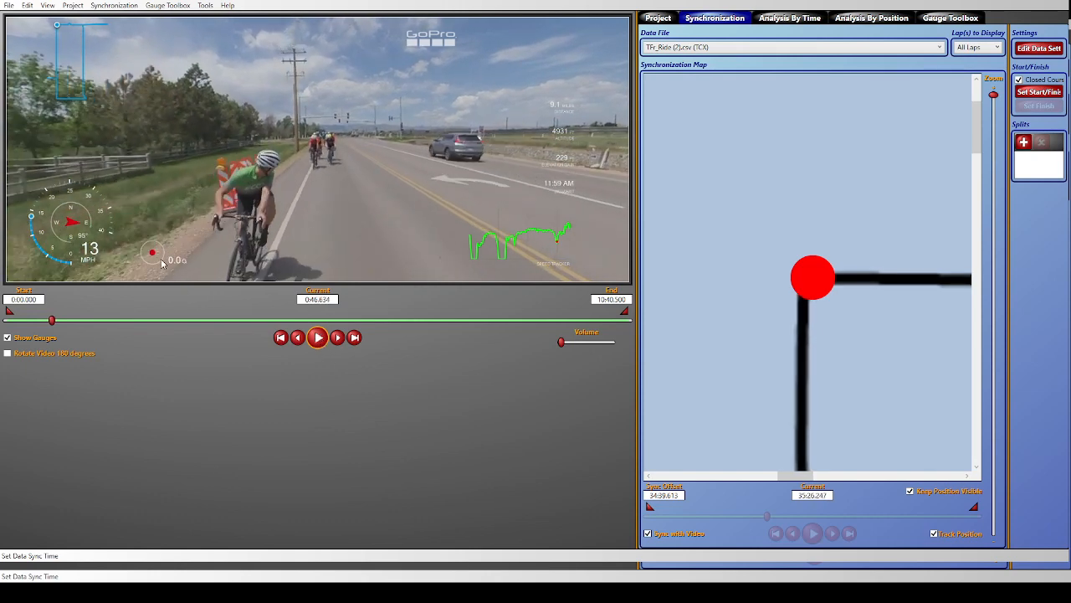
# Browse the gauge library and filter it by "powe" to find power gauges
pyautogui.click(974, 17)
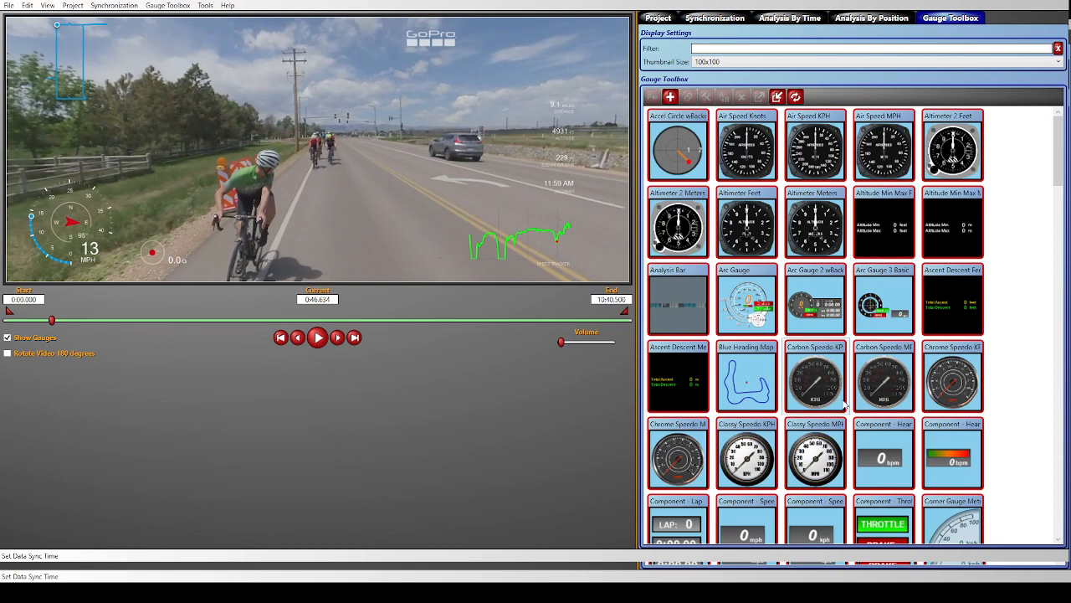
pyautogui.scroll(-1, 845, 406)
pyautogui.scroll(-3, 777, 163)
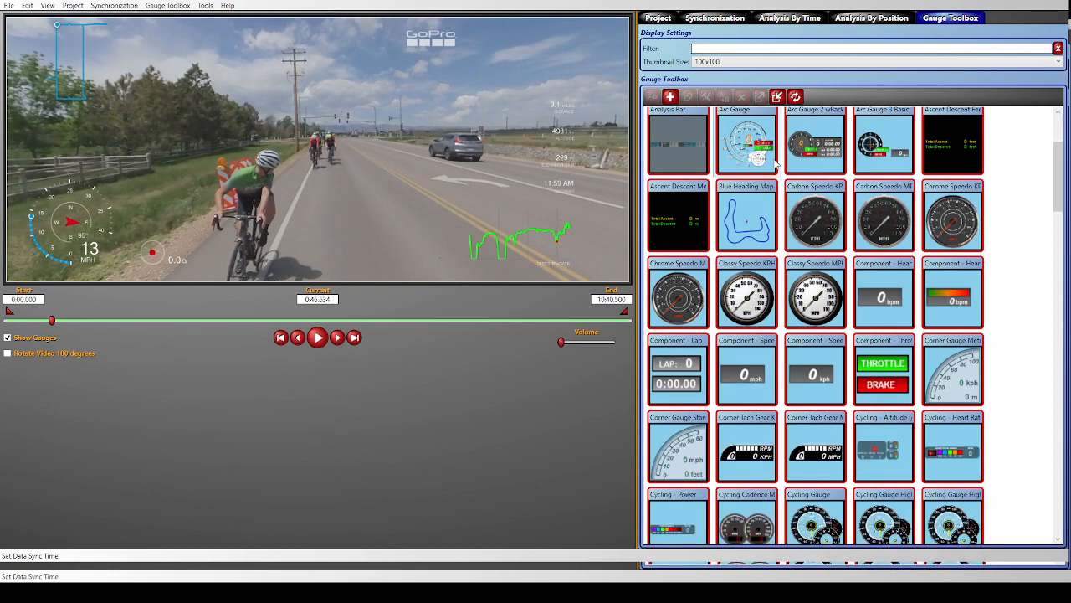
pyautogui.scroll(-5, 778, 167)
pyautogui.scroll(-15, 796, 217)
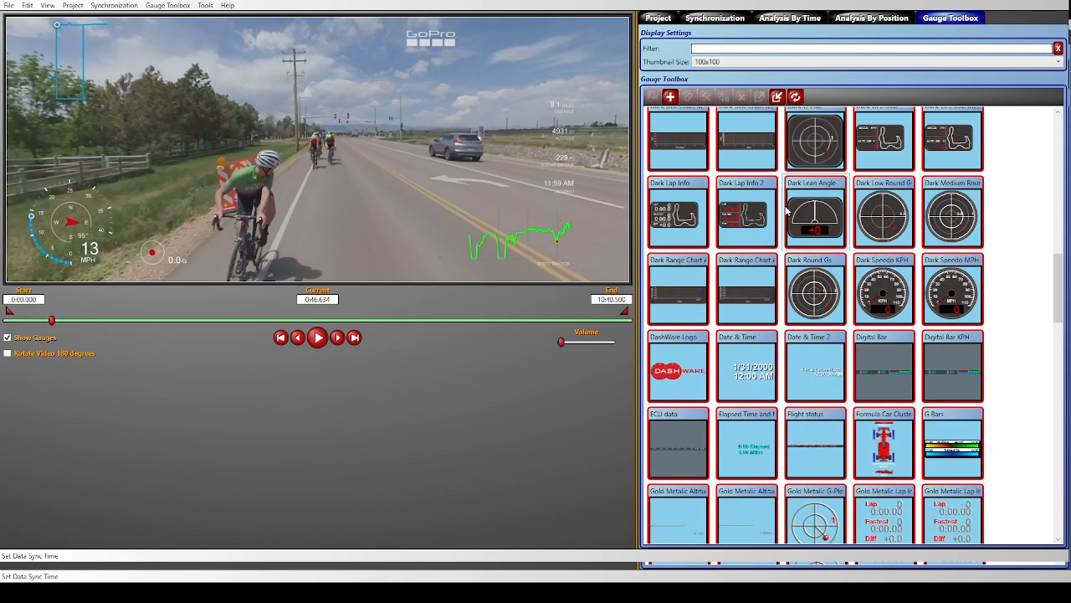
pyautogui.scroll(3, 834, 244)
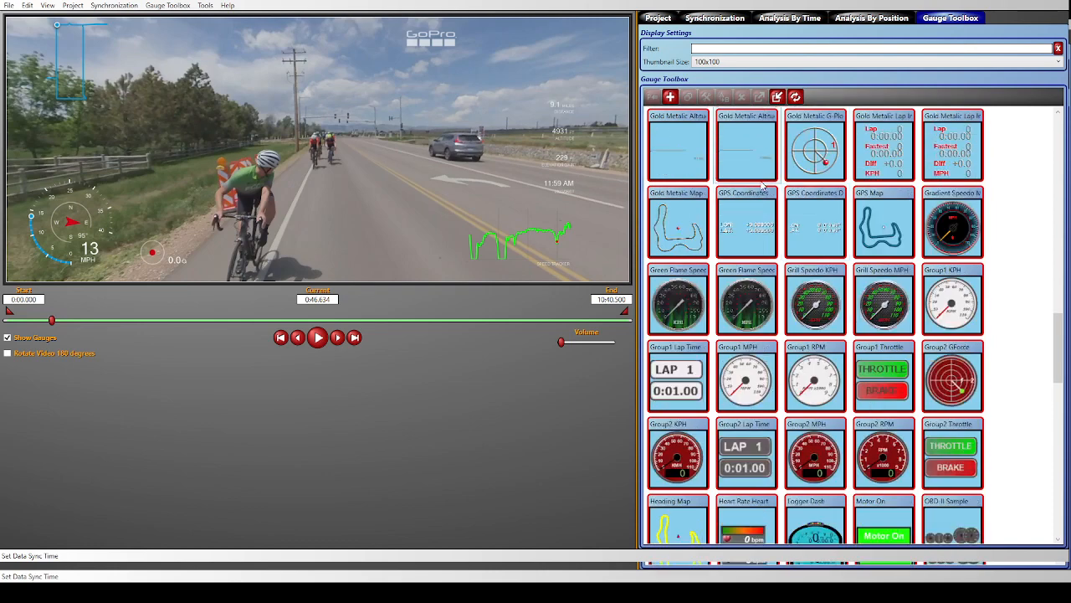
pyautogui.click(729, 49)
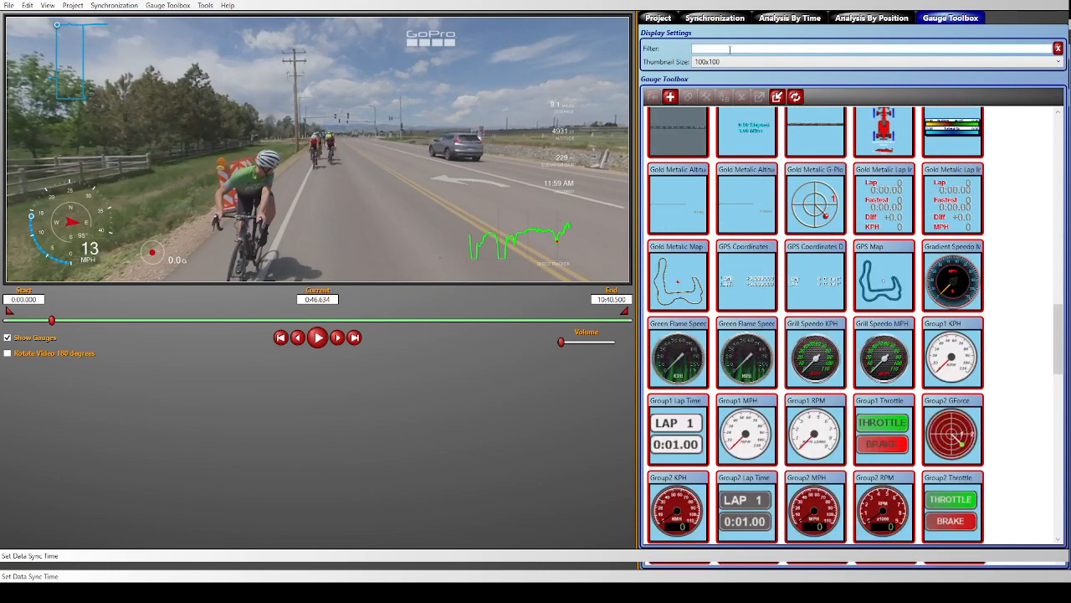
pyautogui.write('powe')
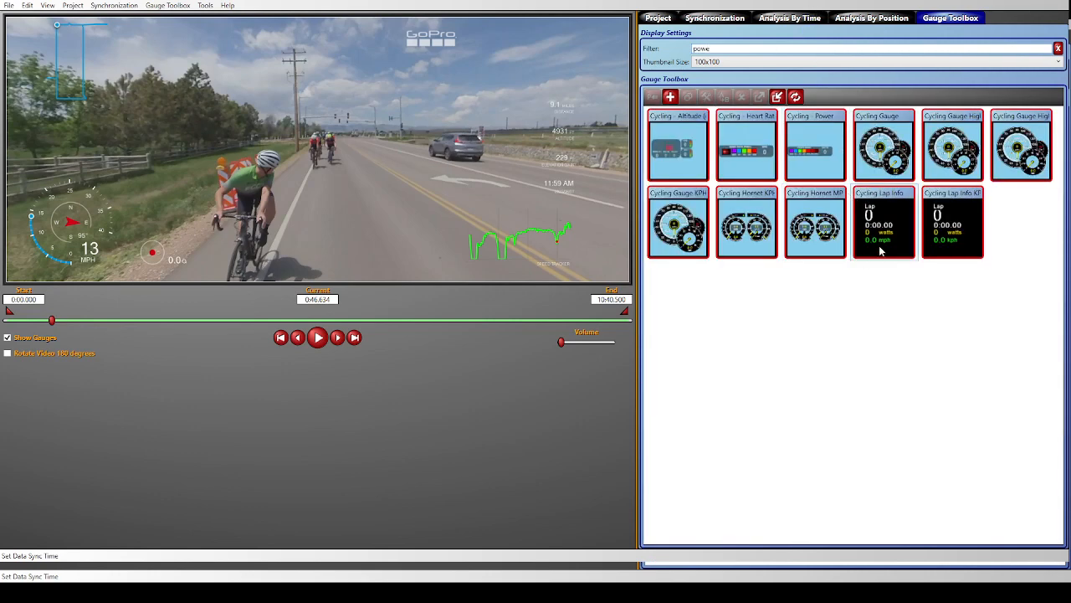
# Add the Cycling - Power gauge near the bottom centre of the video frame and play the video briefly to check it
pyautogui.click(805, 164)
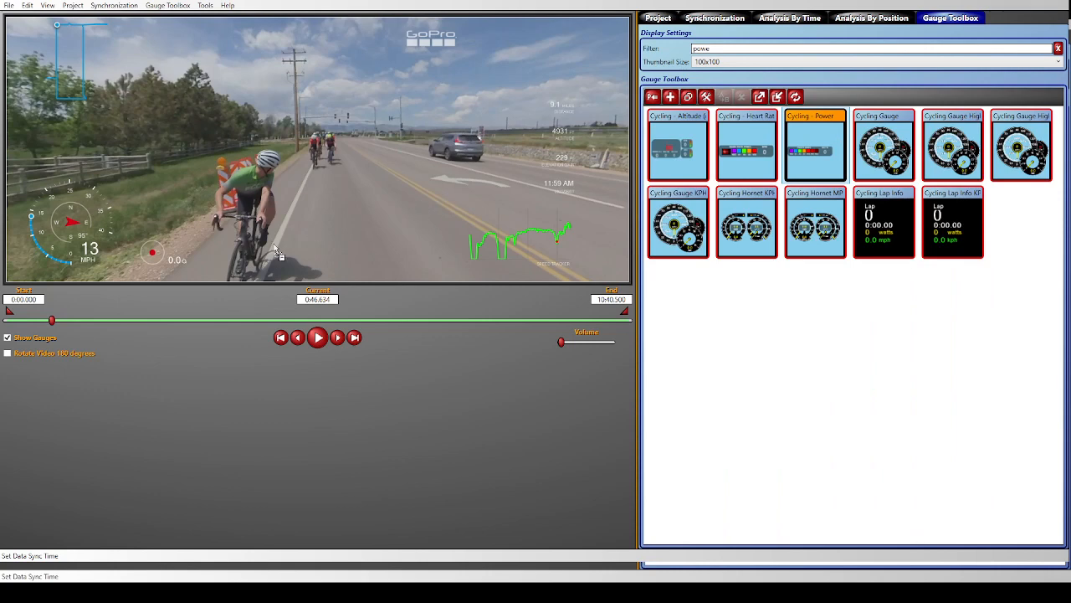
pyautogui.moveTo(279, 253); pyautogui.dragTo(266, 242)
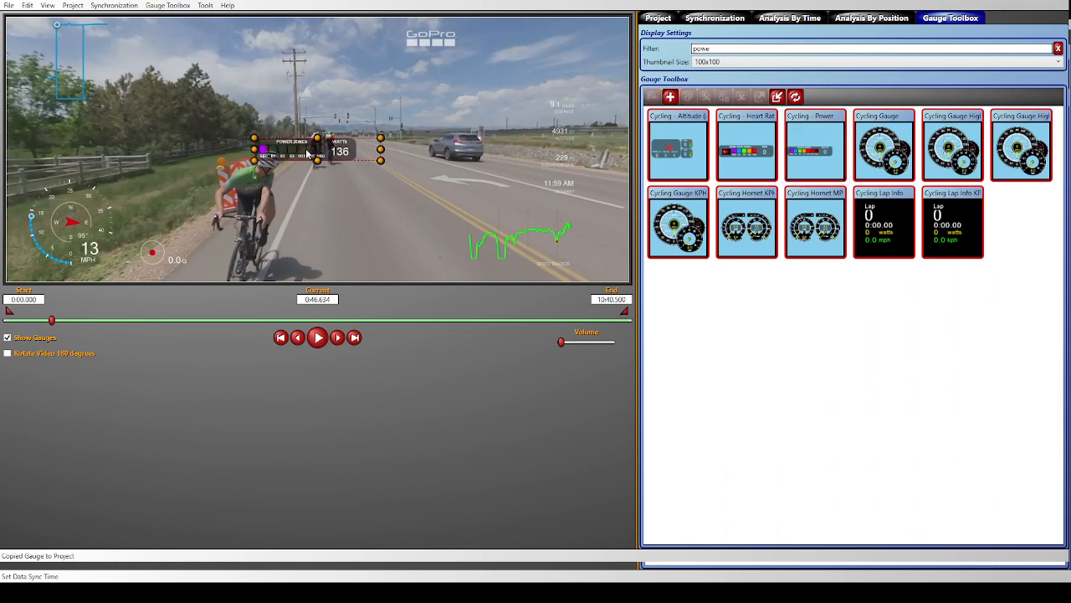
pyautogui.moveTo(308, 153); pyautogui.dragTo(308, 258)
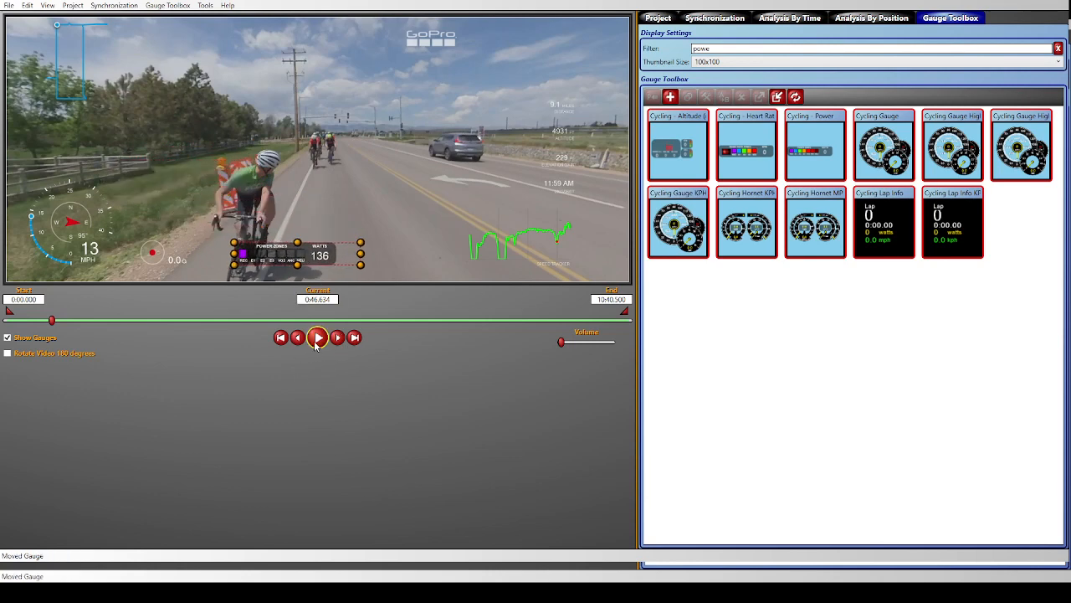
pyautogui.click(321, 344)
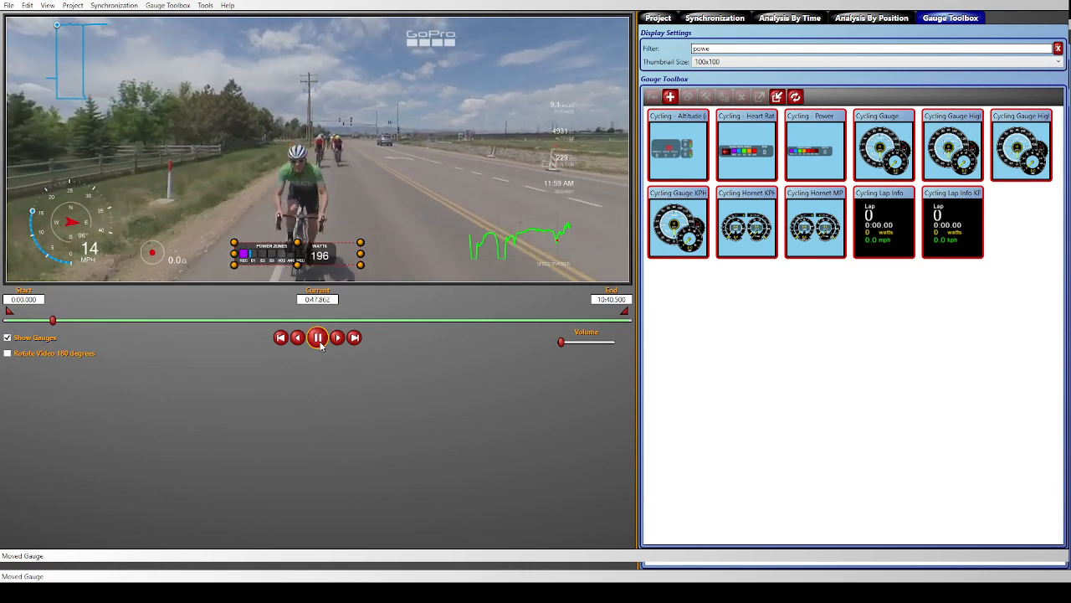
pyautogui.click(319, 339)
# Delete the speed chart and the GPlot gauge from the video overlay
pyautogui.click(515, 249)
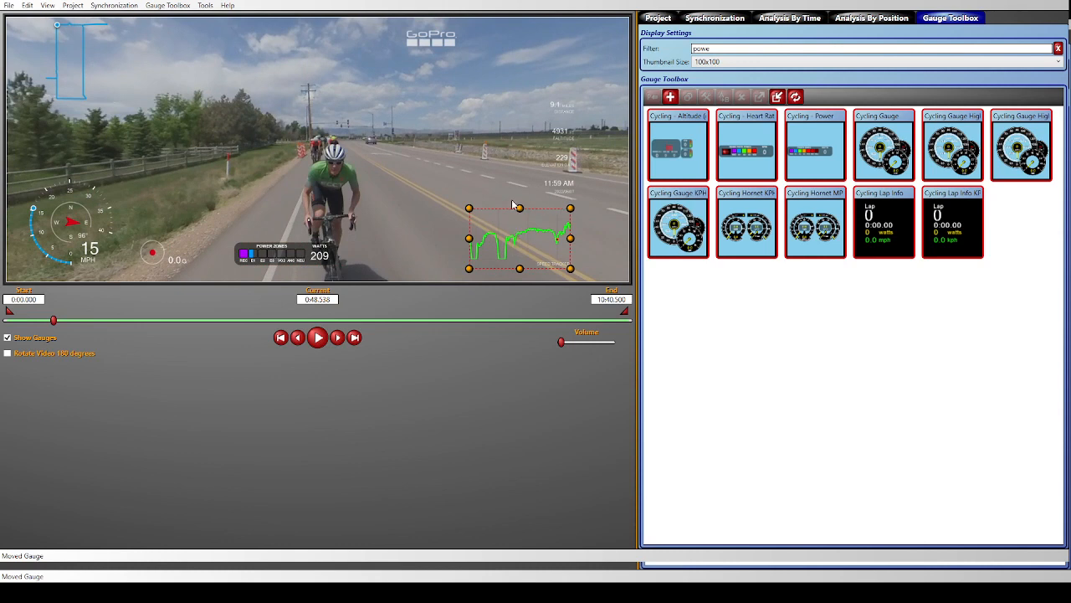
pyautogui.press('Delete')
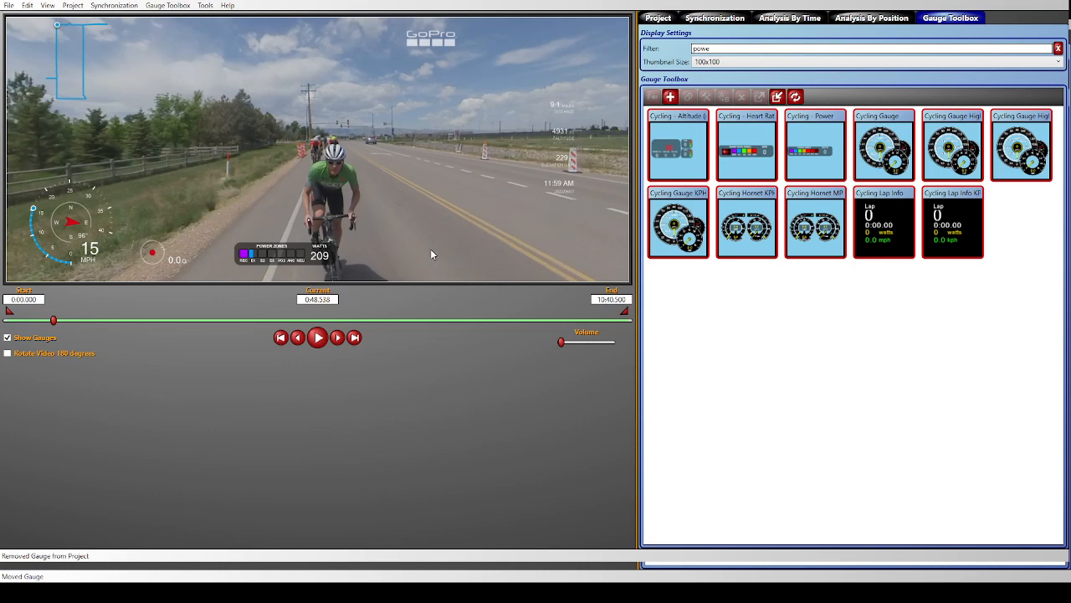
pyautogui.click(184, 258)
pyautogui.press('Delete')
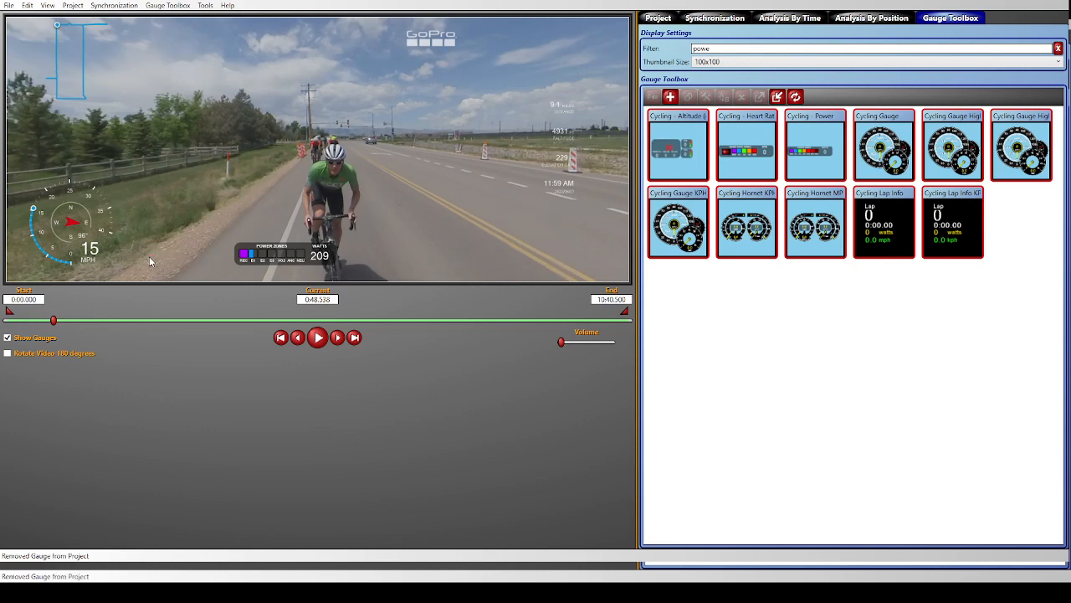
# Move the power gauge next to the speedometer and the GoPro logo into the video's upper-right corner
pyautogui.click(274, 259)
pyautogui.moveTo(275, 259); pyautogui.dragTo(194, 258)
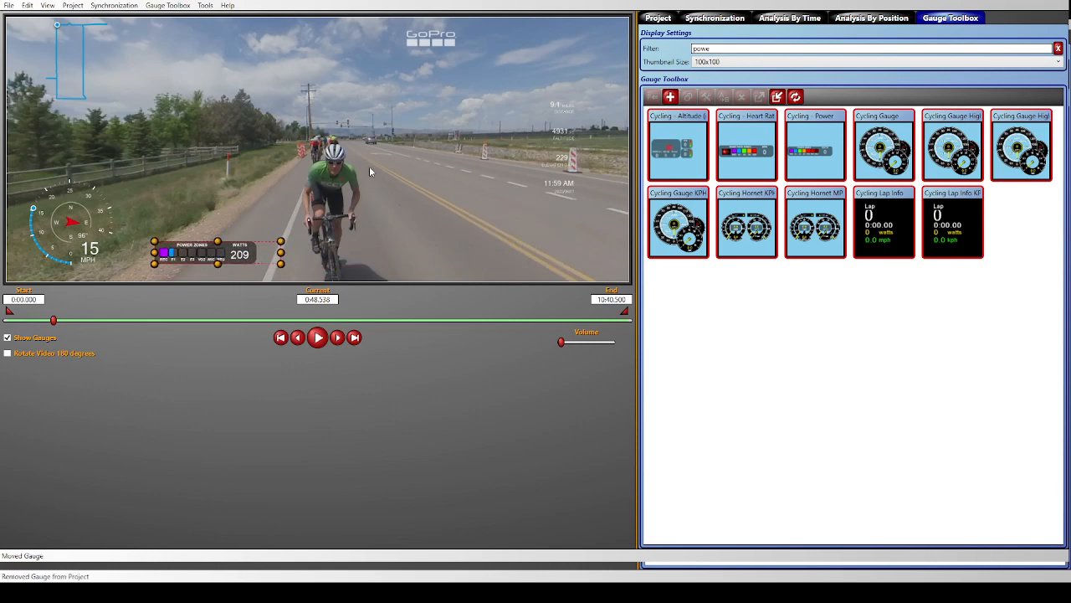
pyautogui.click(428, 42)
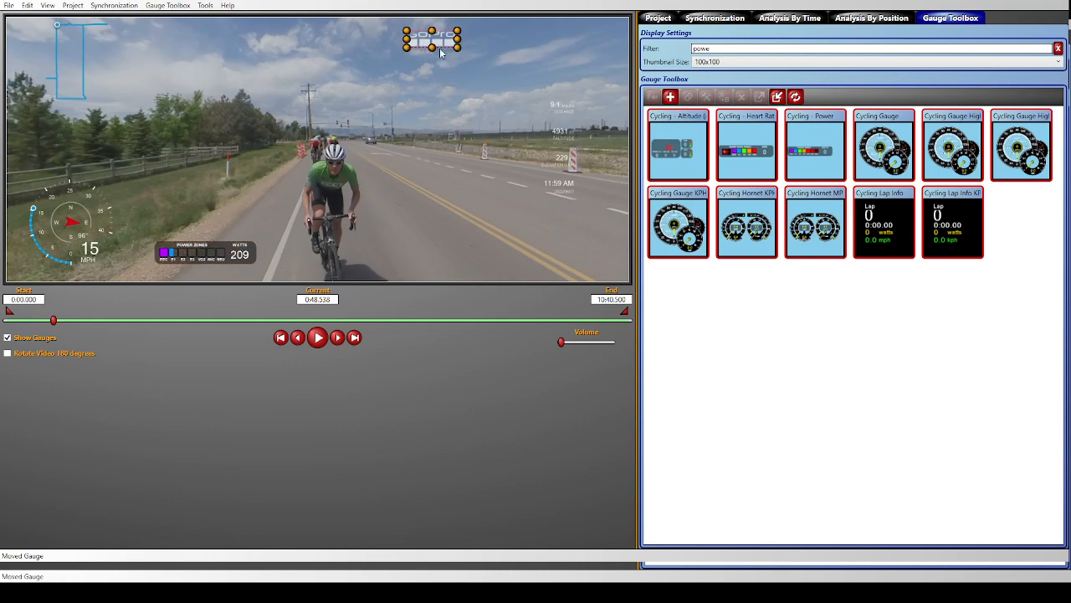
pyautogui.moveTo(525, 65); pyautogui.dragTo(596, 47)
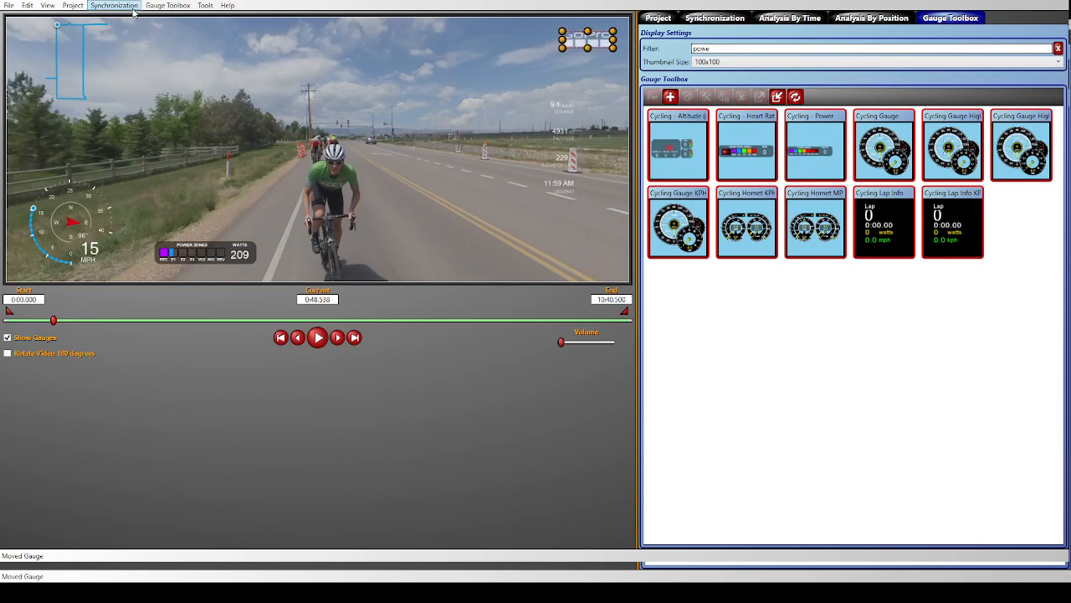